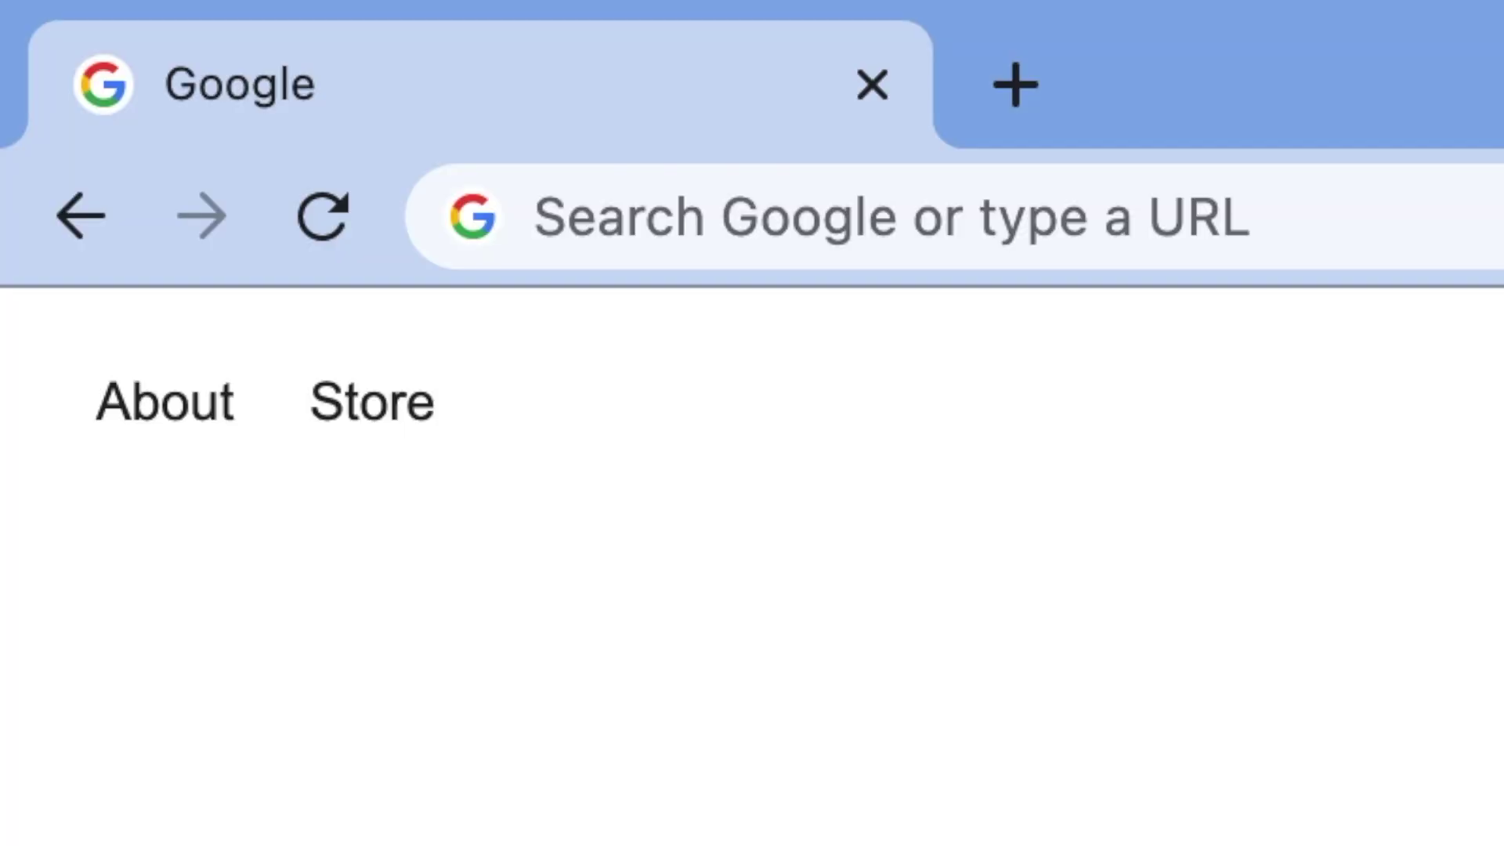
Go to veed.io in Google Chrome.
click(1044, 234)
text(veed.io)
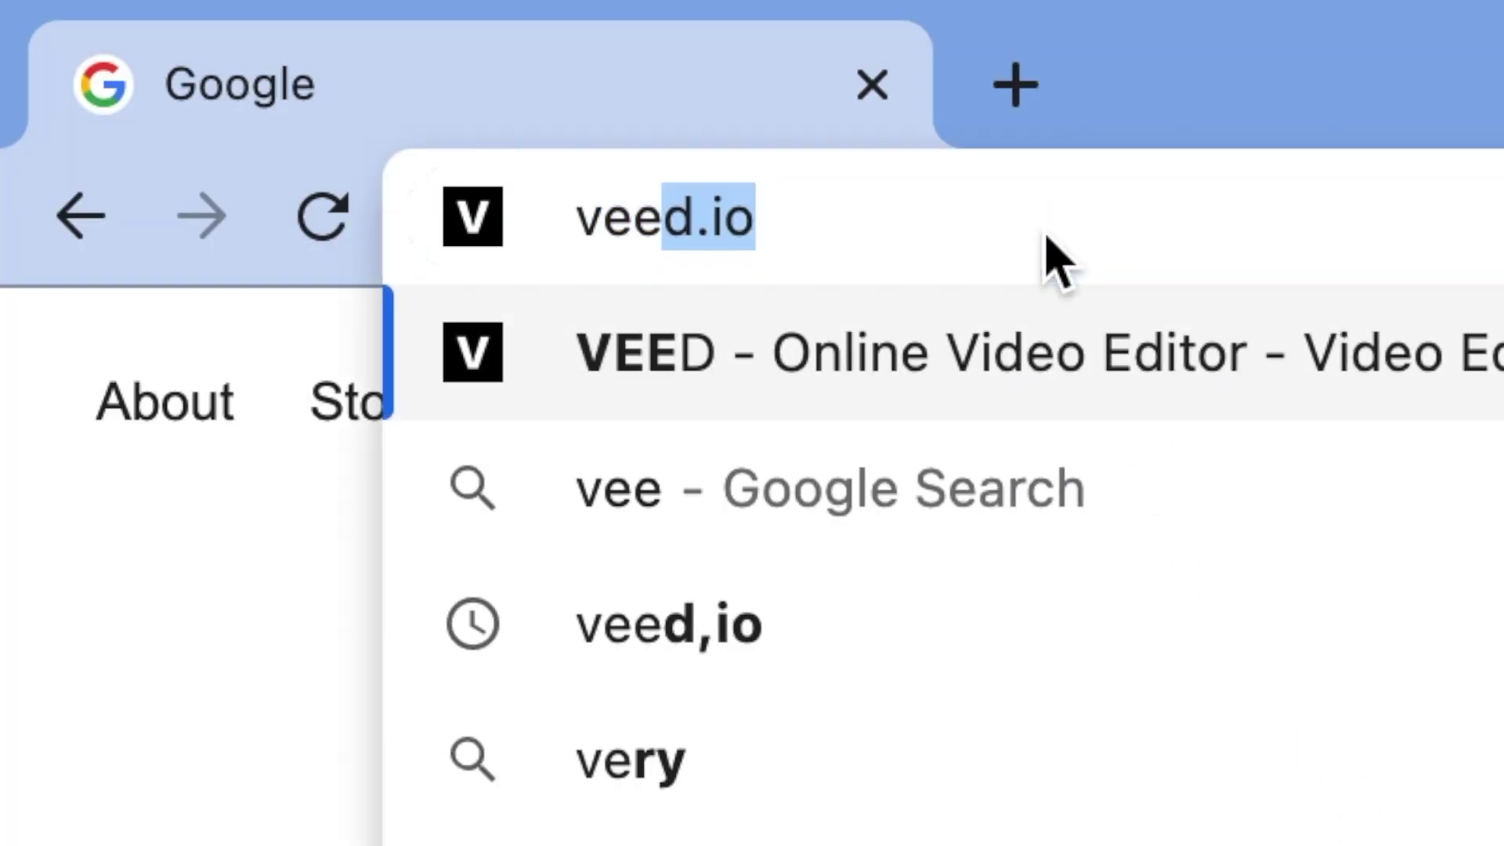
key(Return)
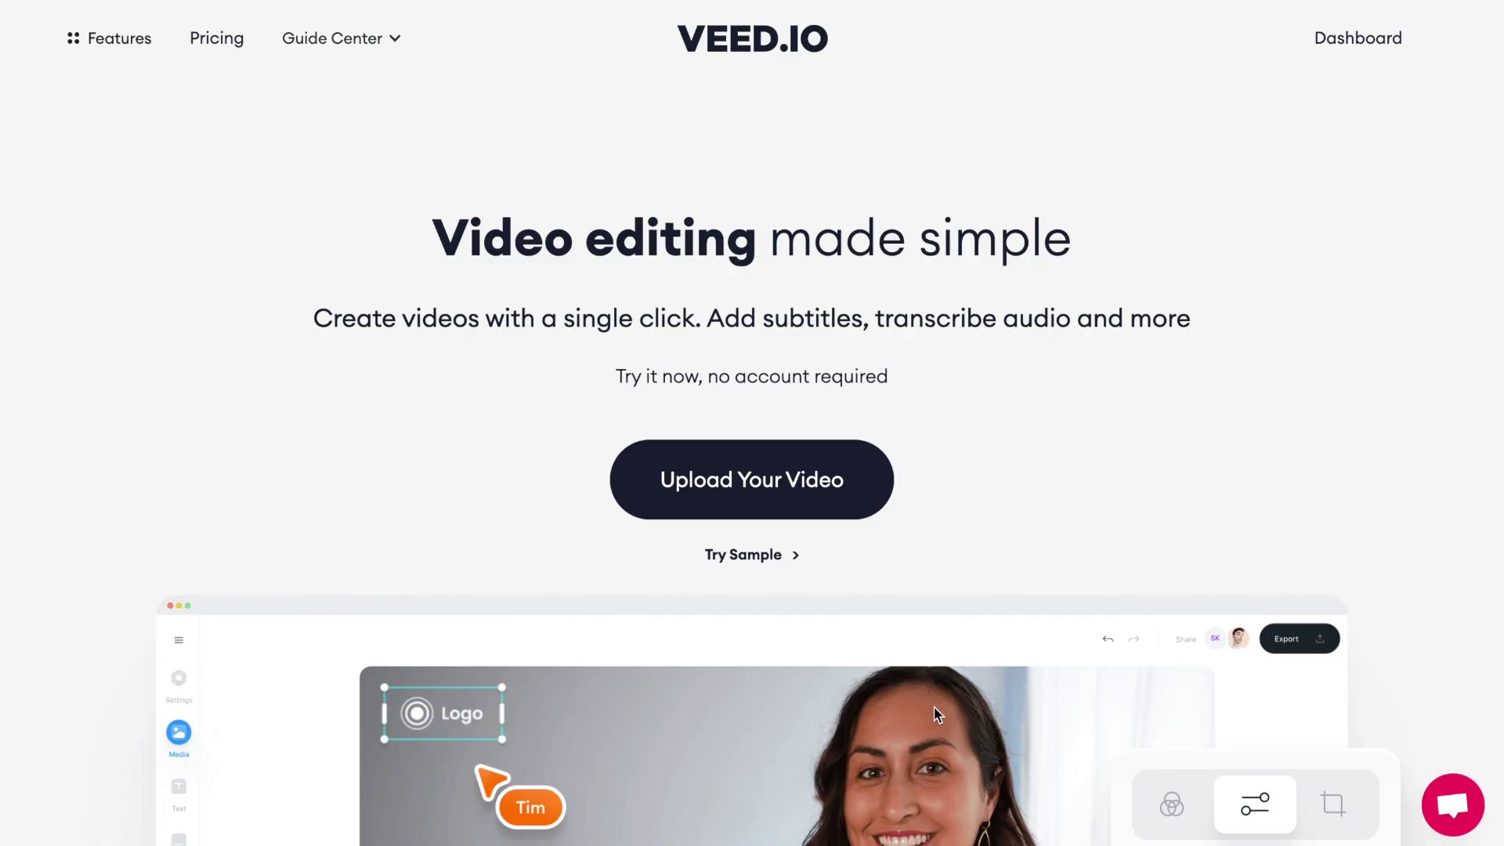
Upload example-clip-1.mov from My Clips to start a new VEED.IO project.
click(796, 494)
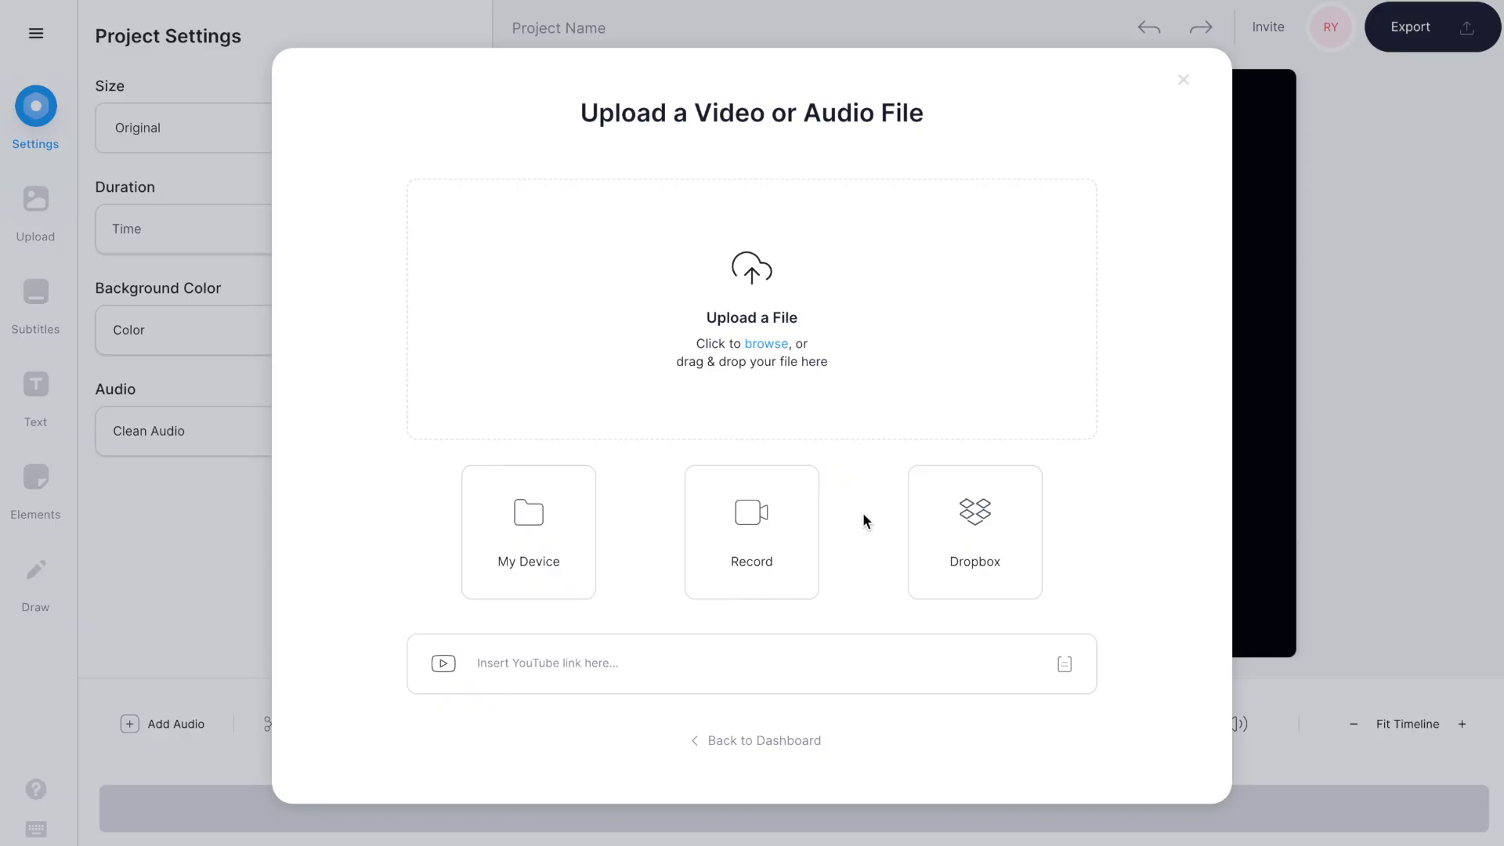
click(760, 301)
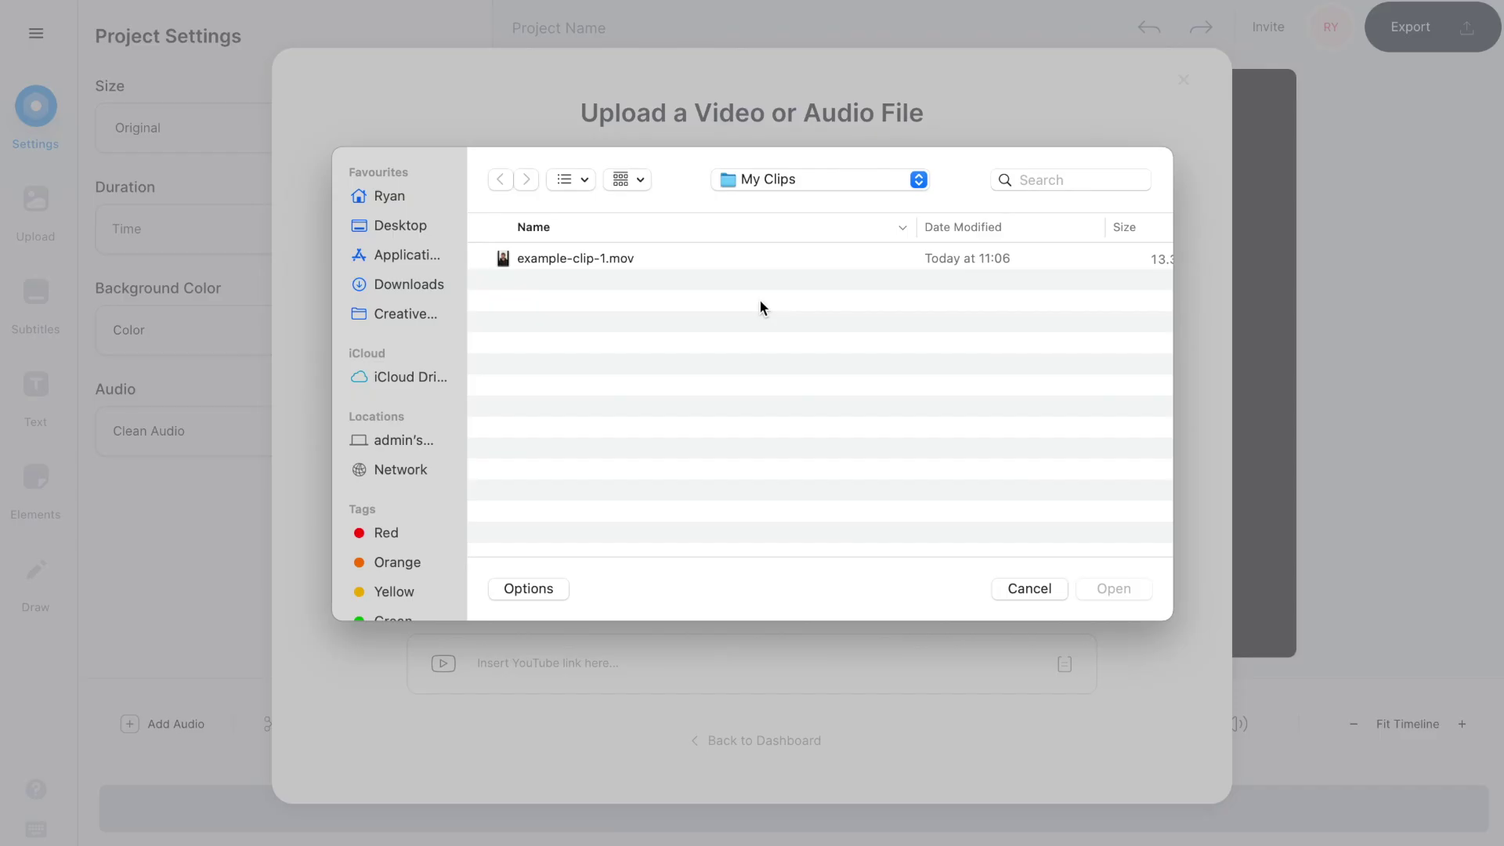
click(644, 259)
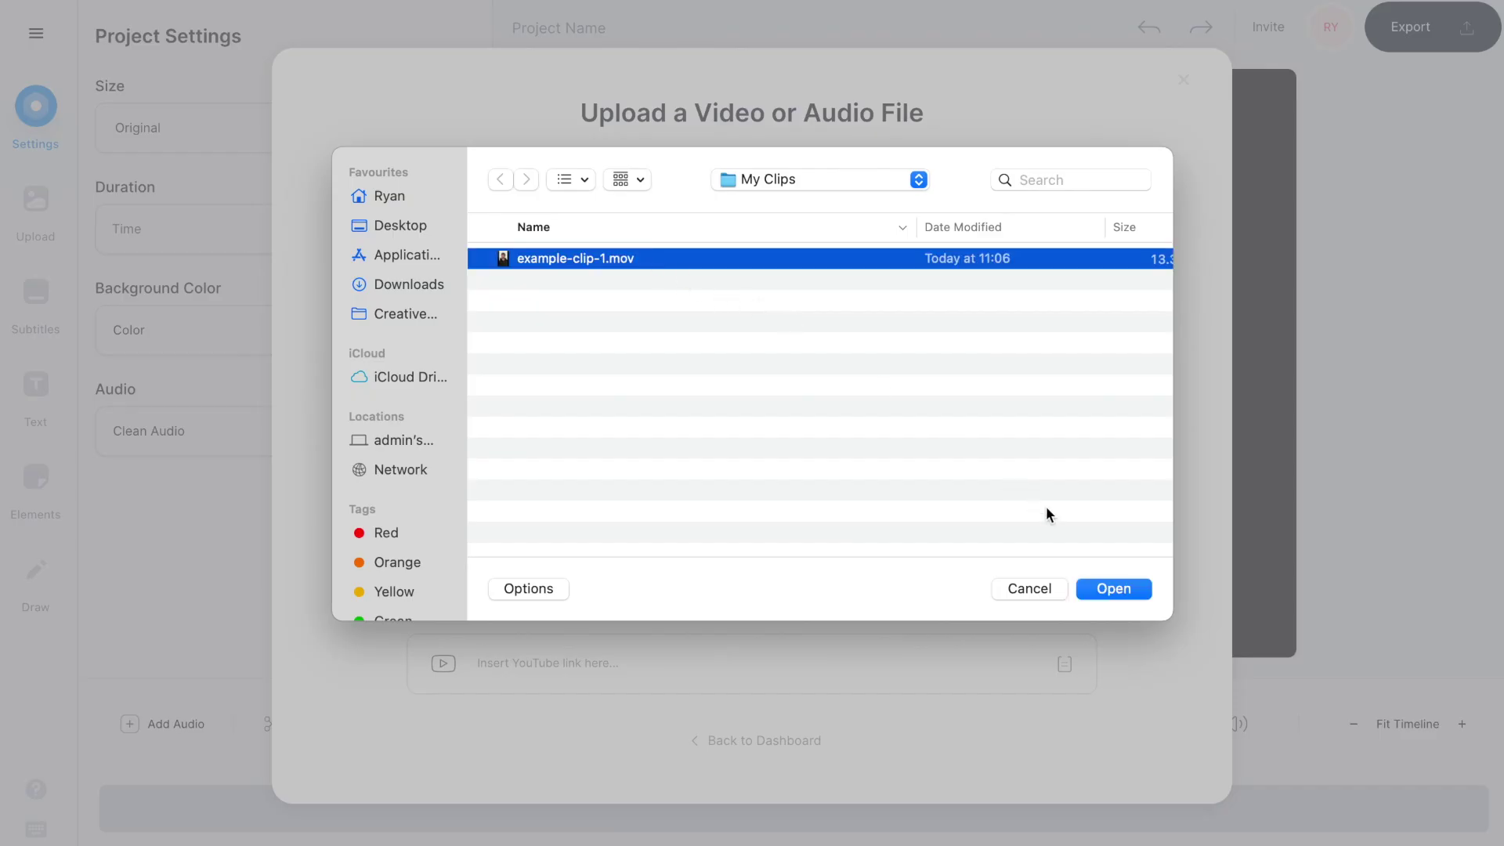
click(1112, 589)
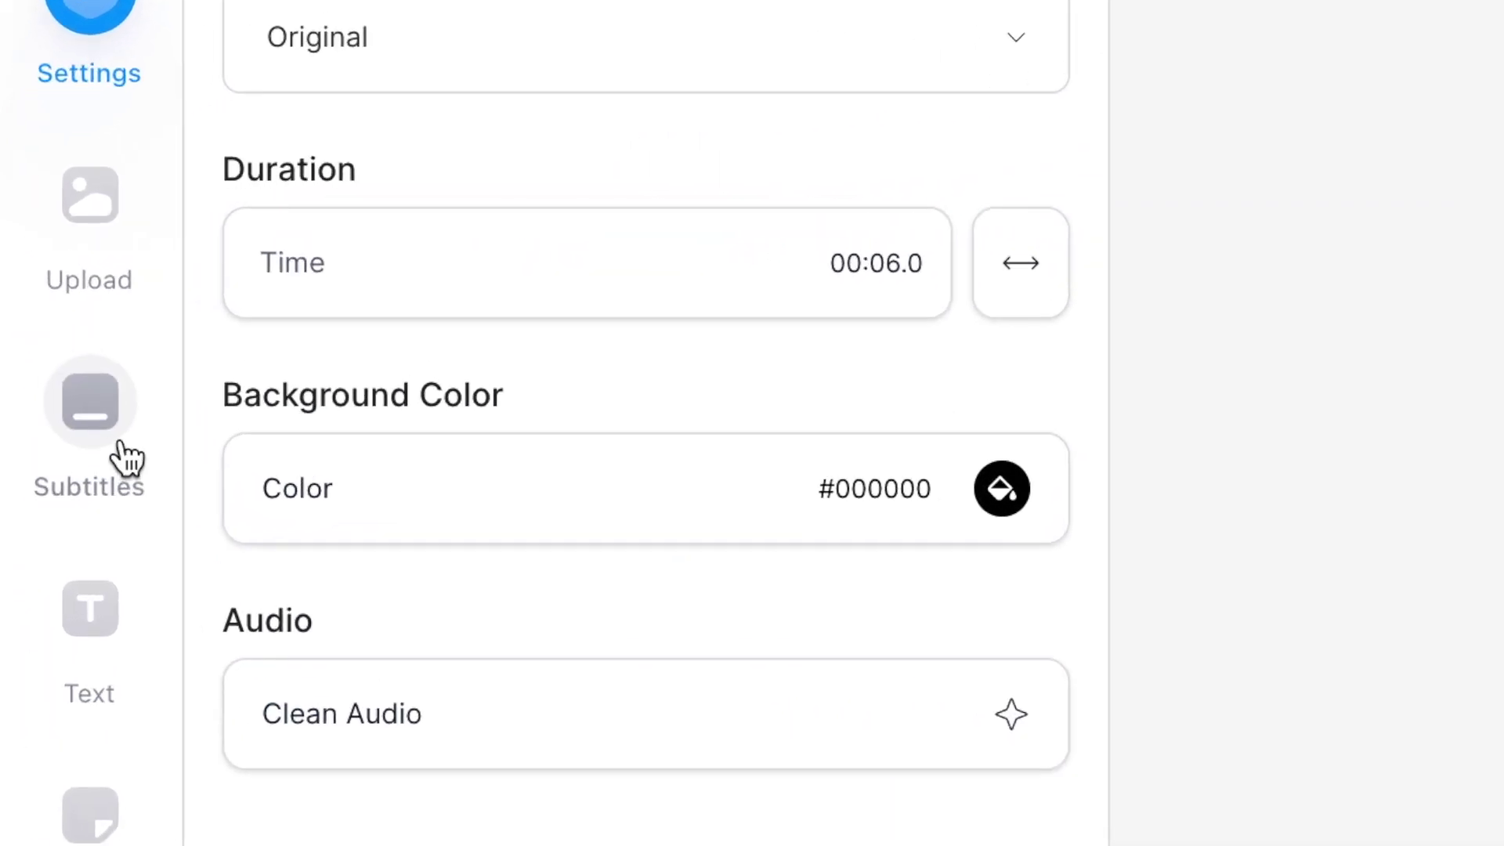
Auto-transcribe the clip's speech into subtitles using English (Great Britain).
click(35, 293)
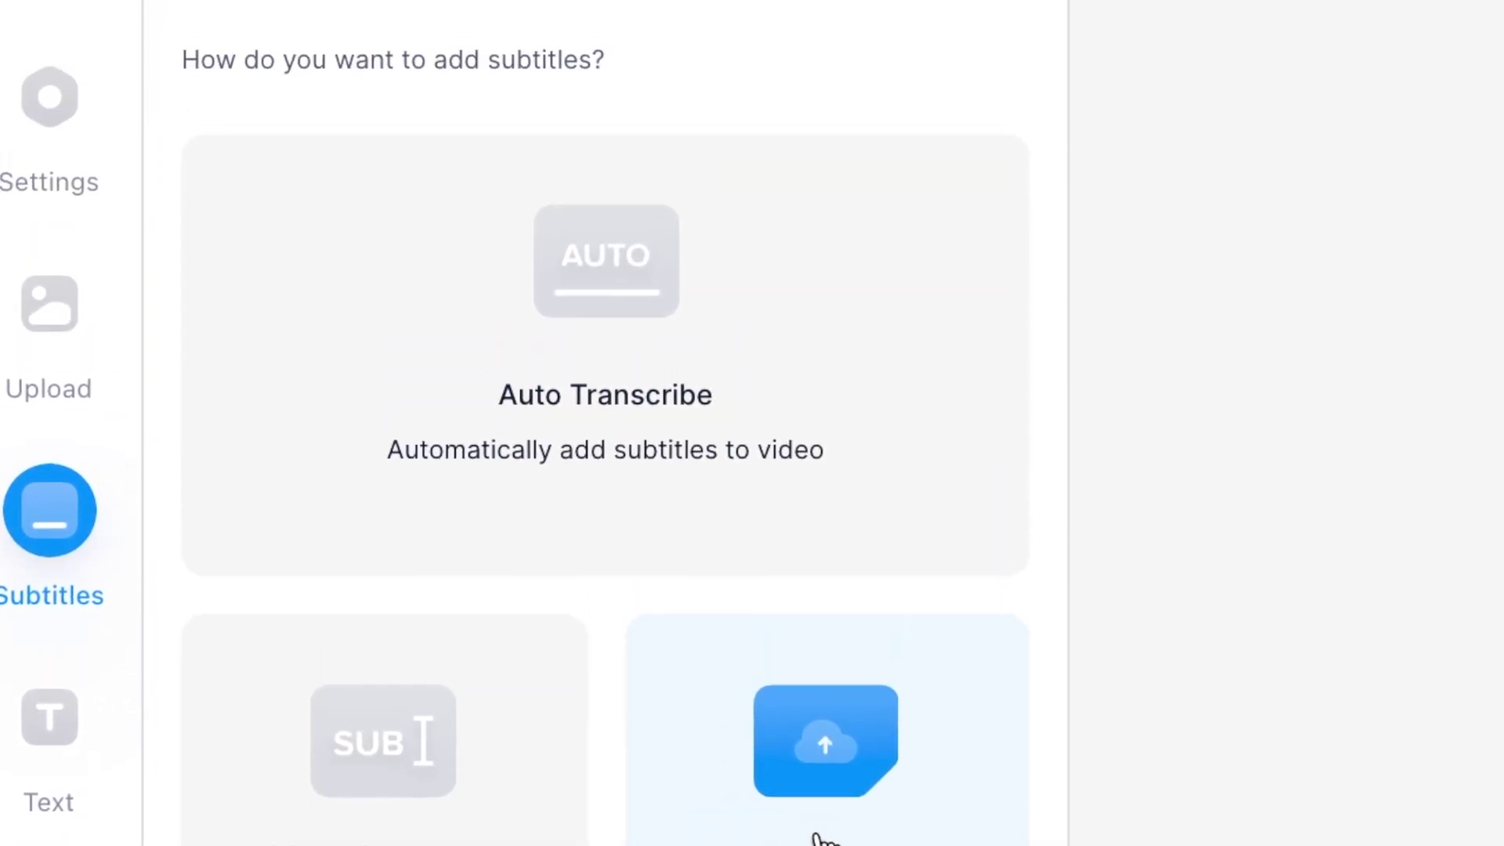
click(595, 348)
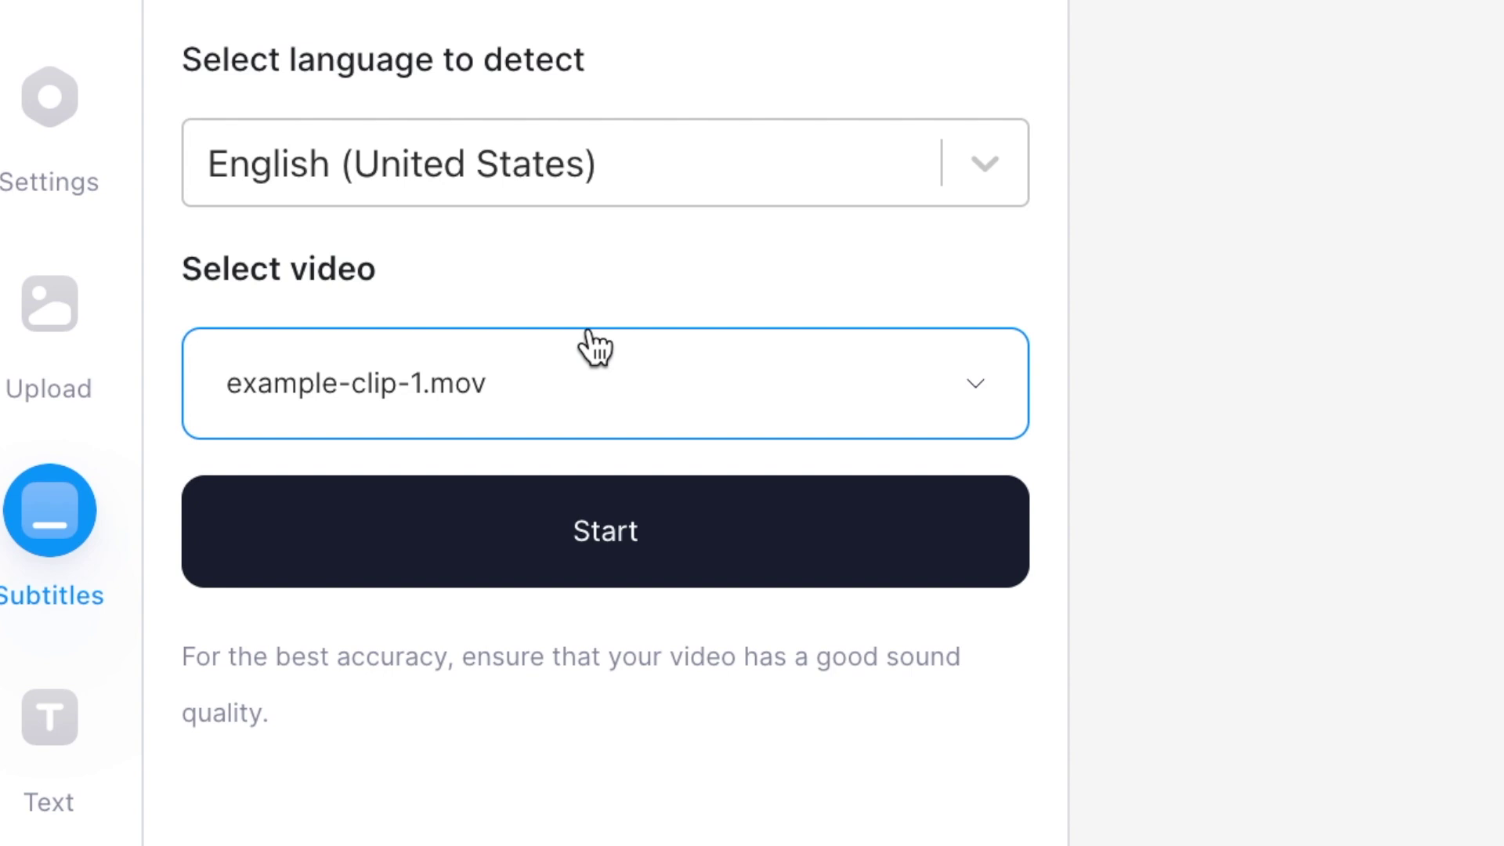
click(568, 194)
scroll(611, 494, down, 5)
scroll(610, 482, down, 5)
click(590, 366)
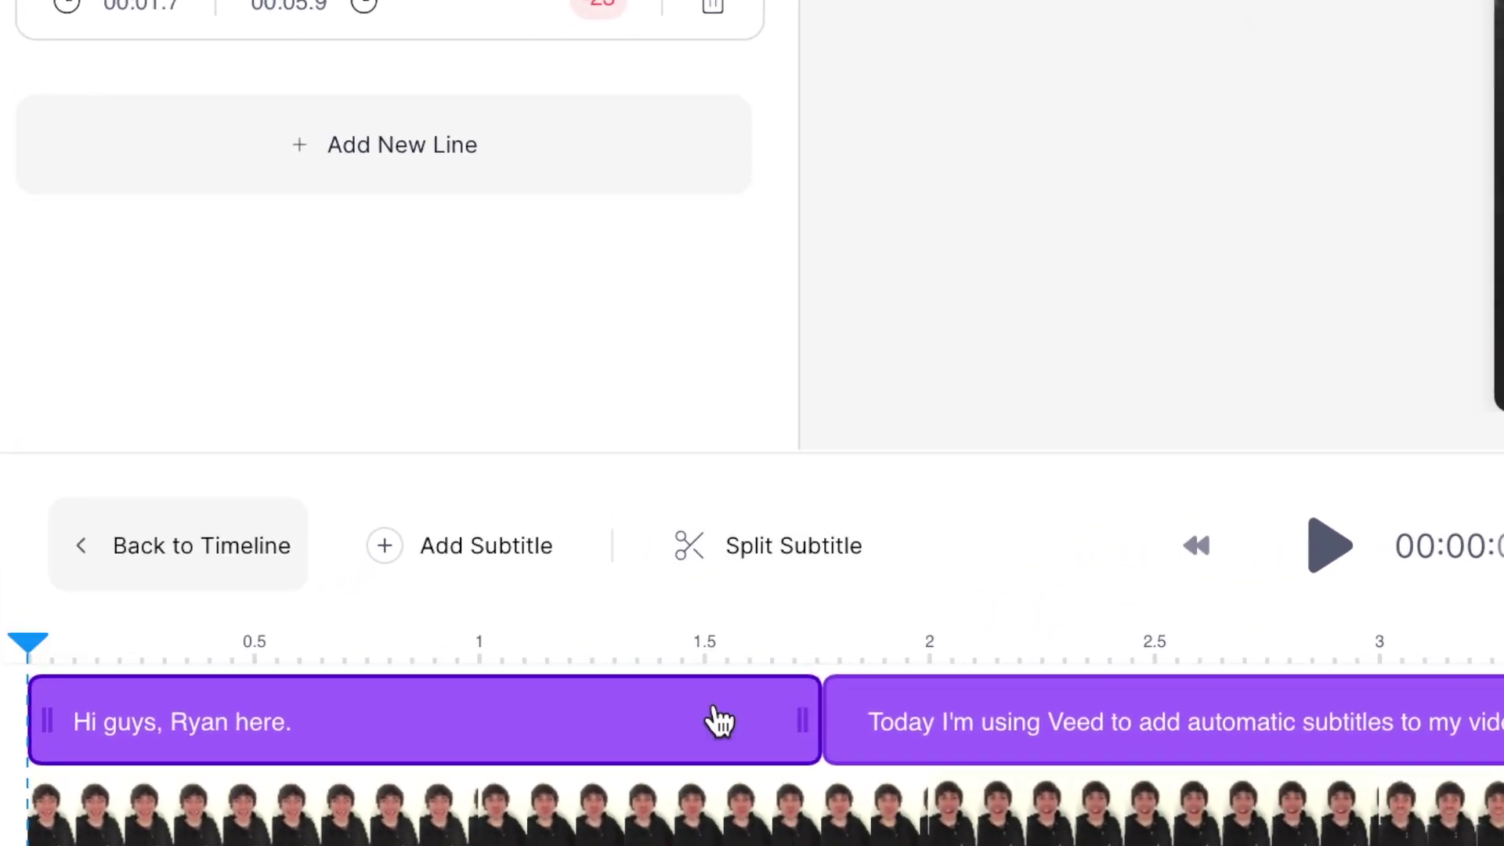
Retime the subtitles so the greeting ends and the second line starts at 00:01.7.
drag(800, 709, 685, 717)
click(906, 736)
drag(843, 719, 796, 719)
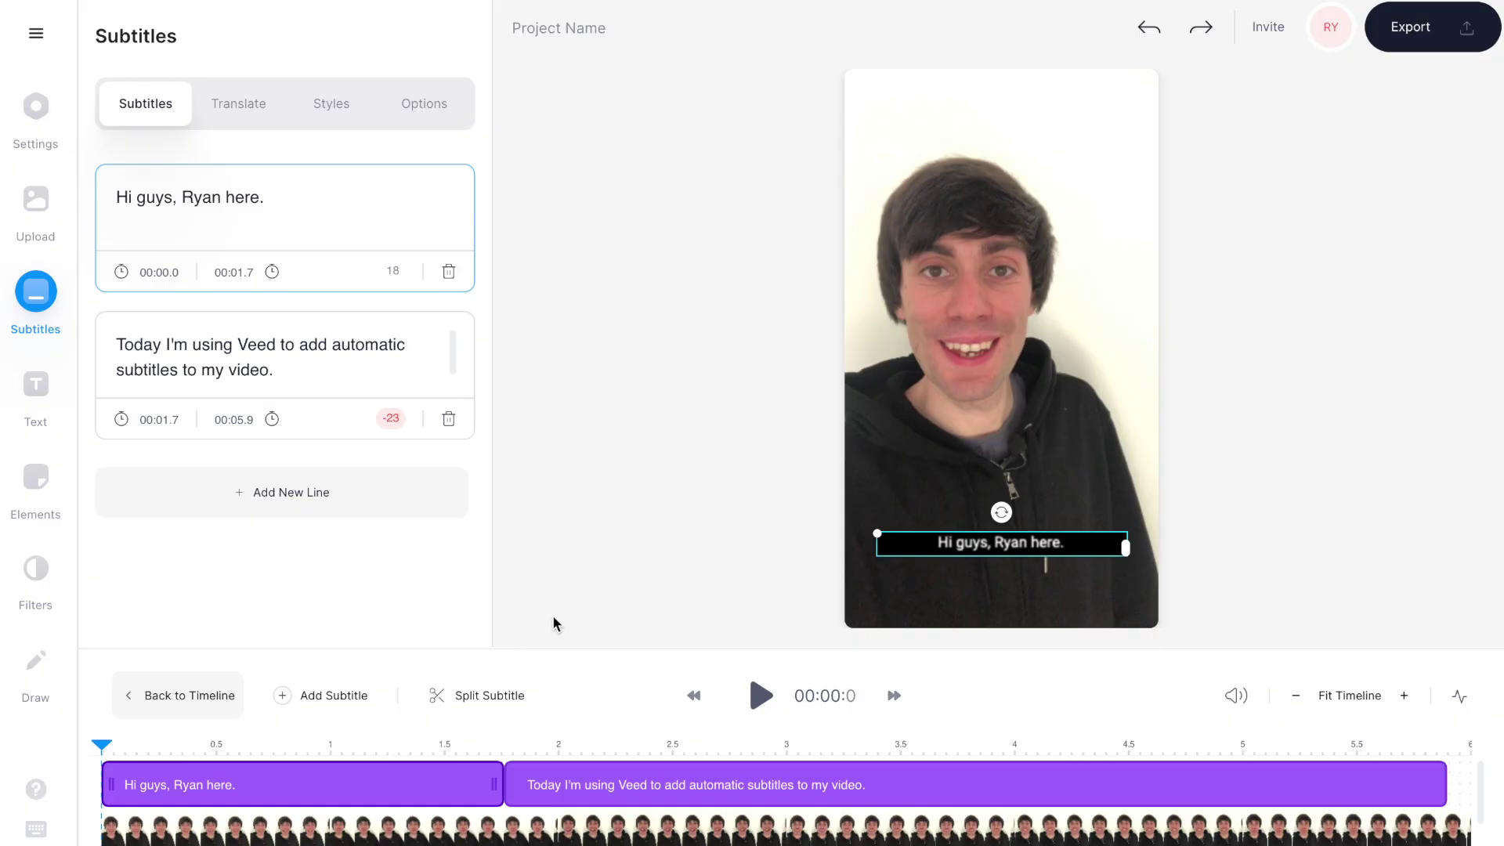
Style the subtitles with the Anton font at 48px and yellow text.
click(343, 104)
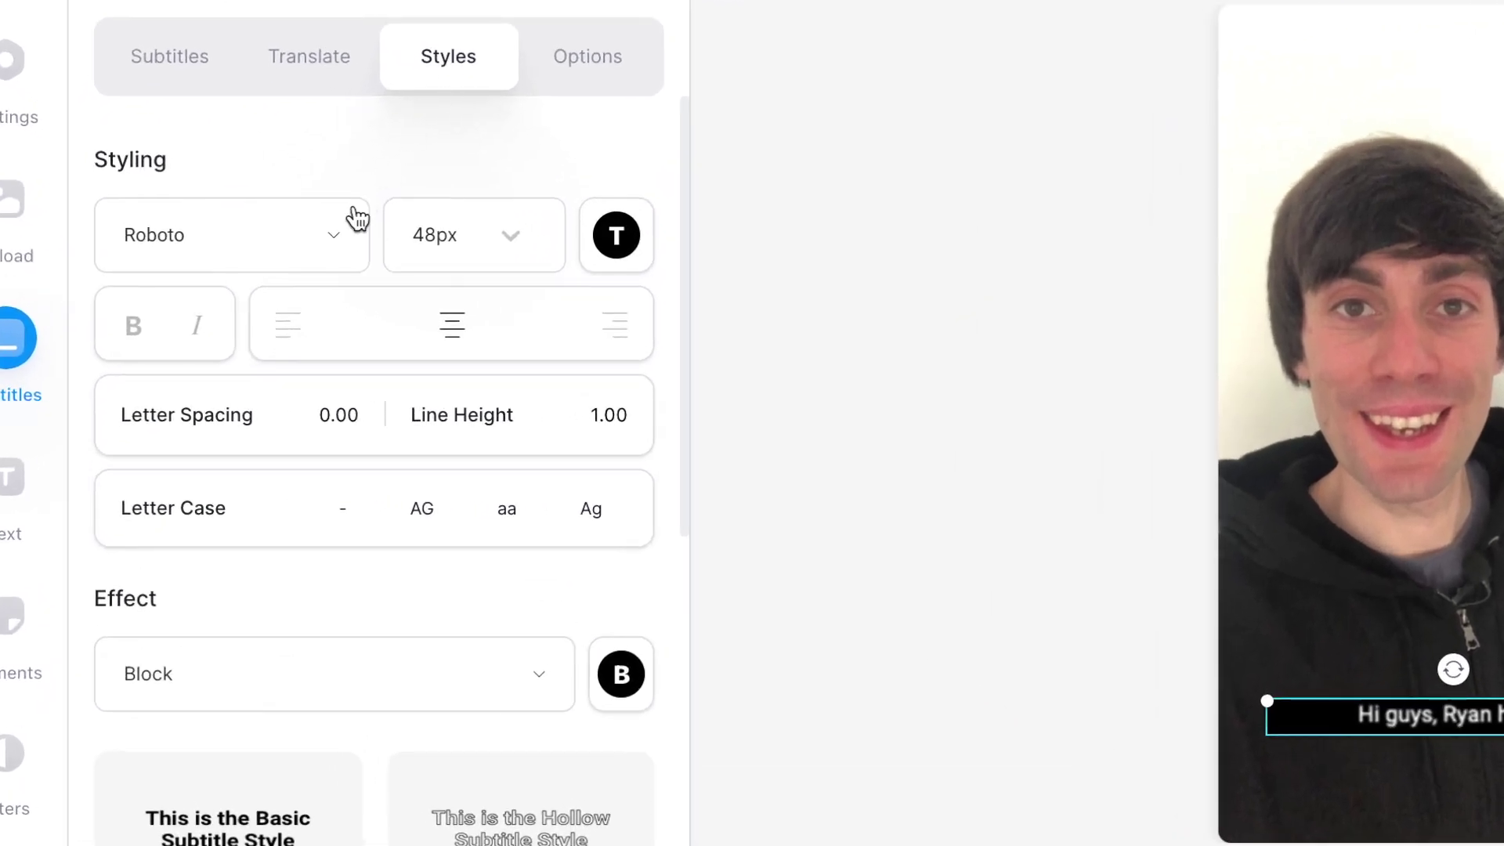
click(339, 235)
click(252, 431)
click(521, 245)
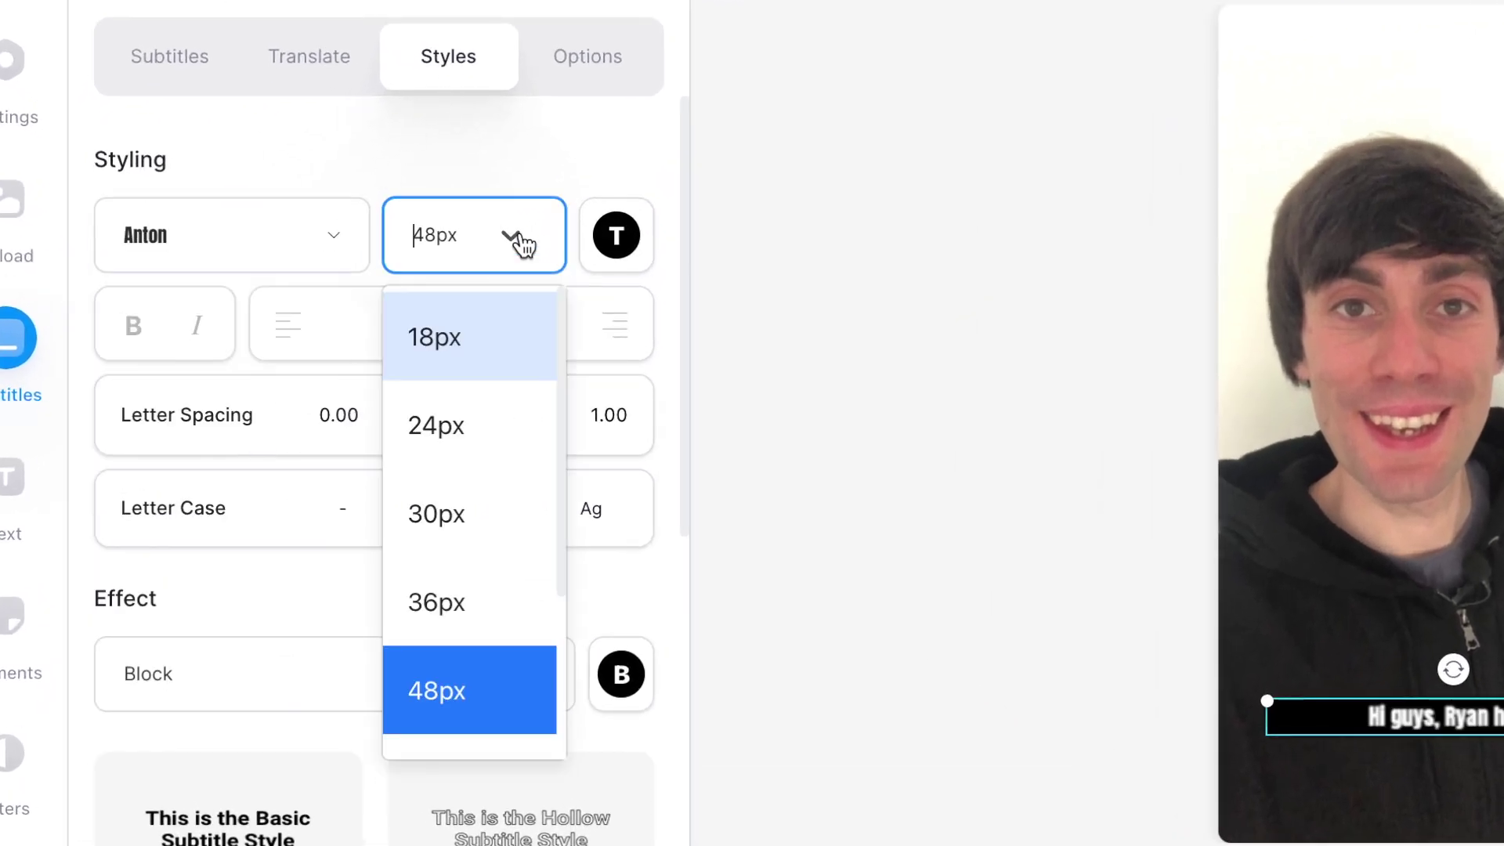
click(467, 699)
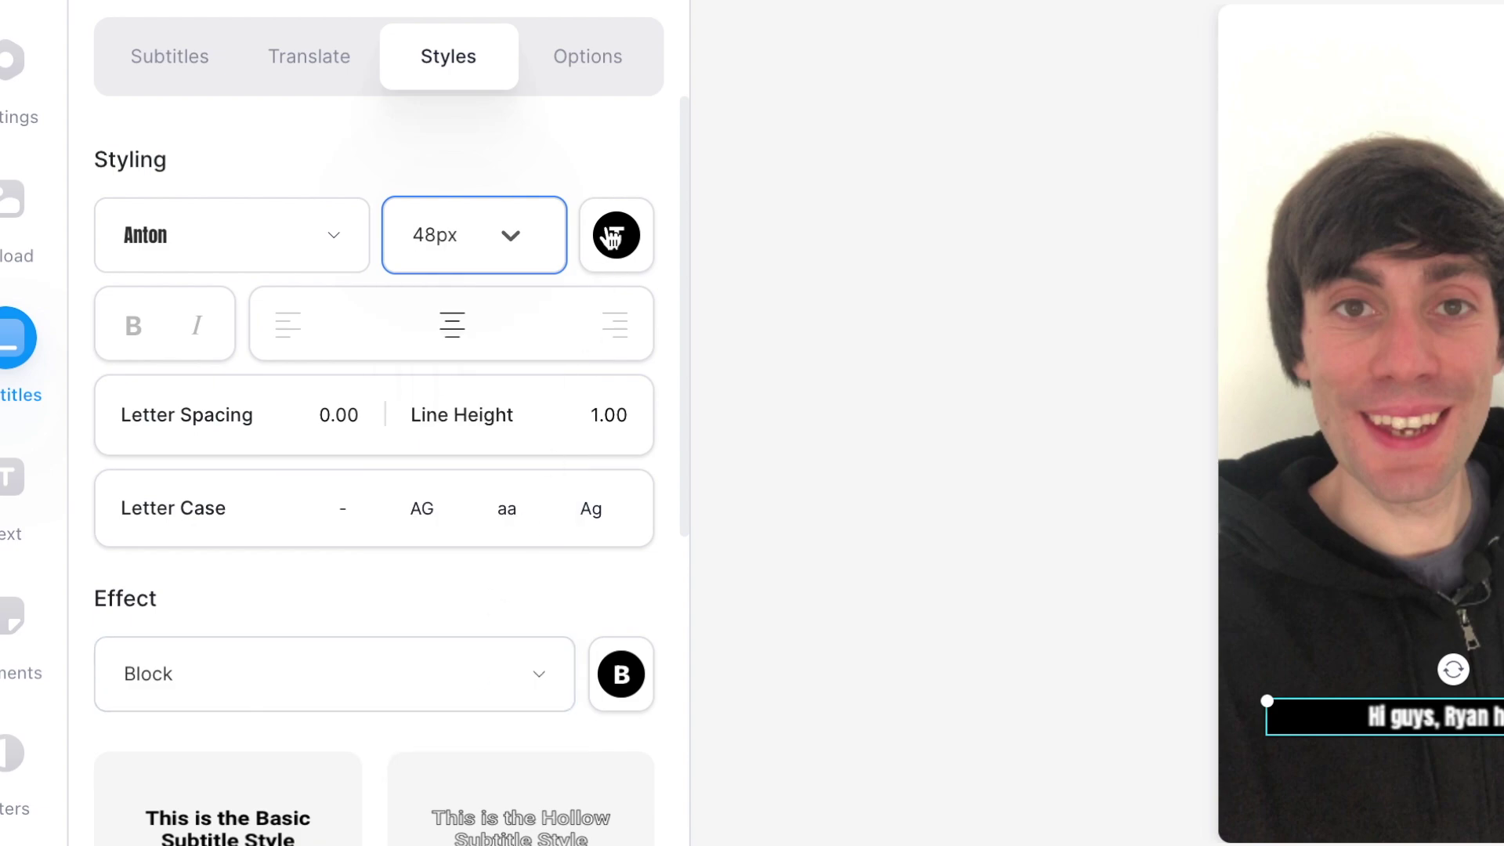
click(615, 236)
click(469, 556)
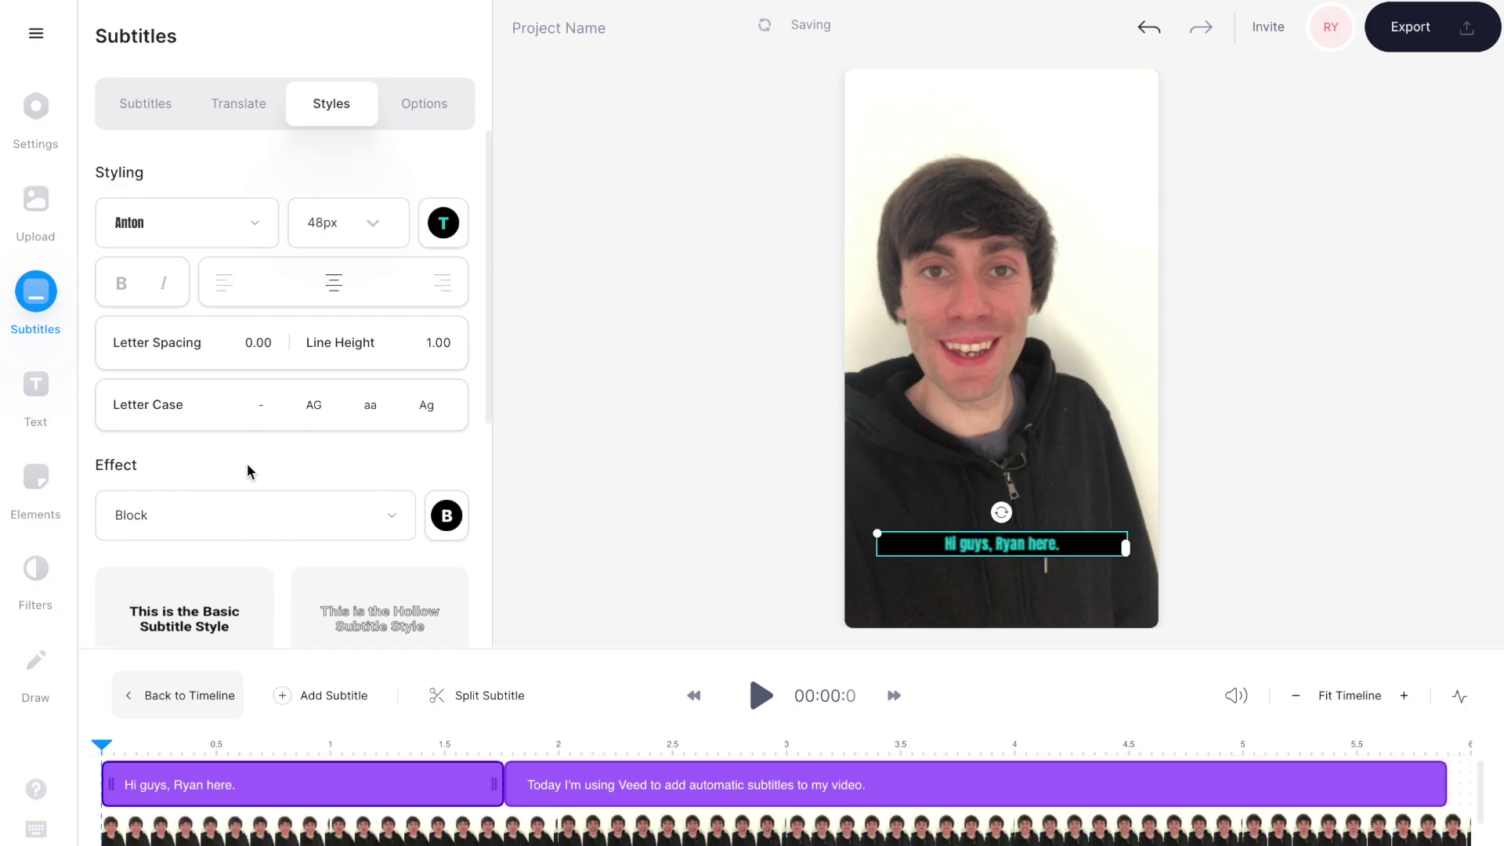
scroll(248, 469, down, 5)
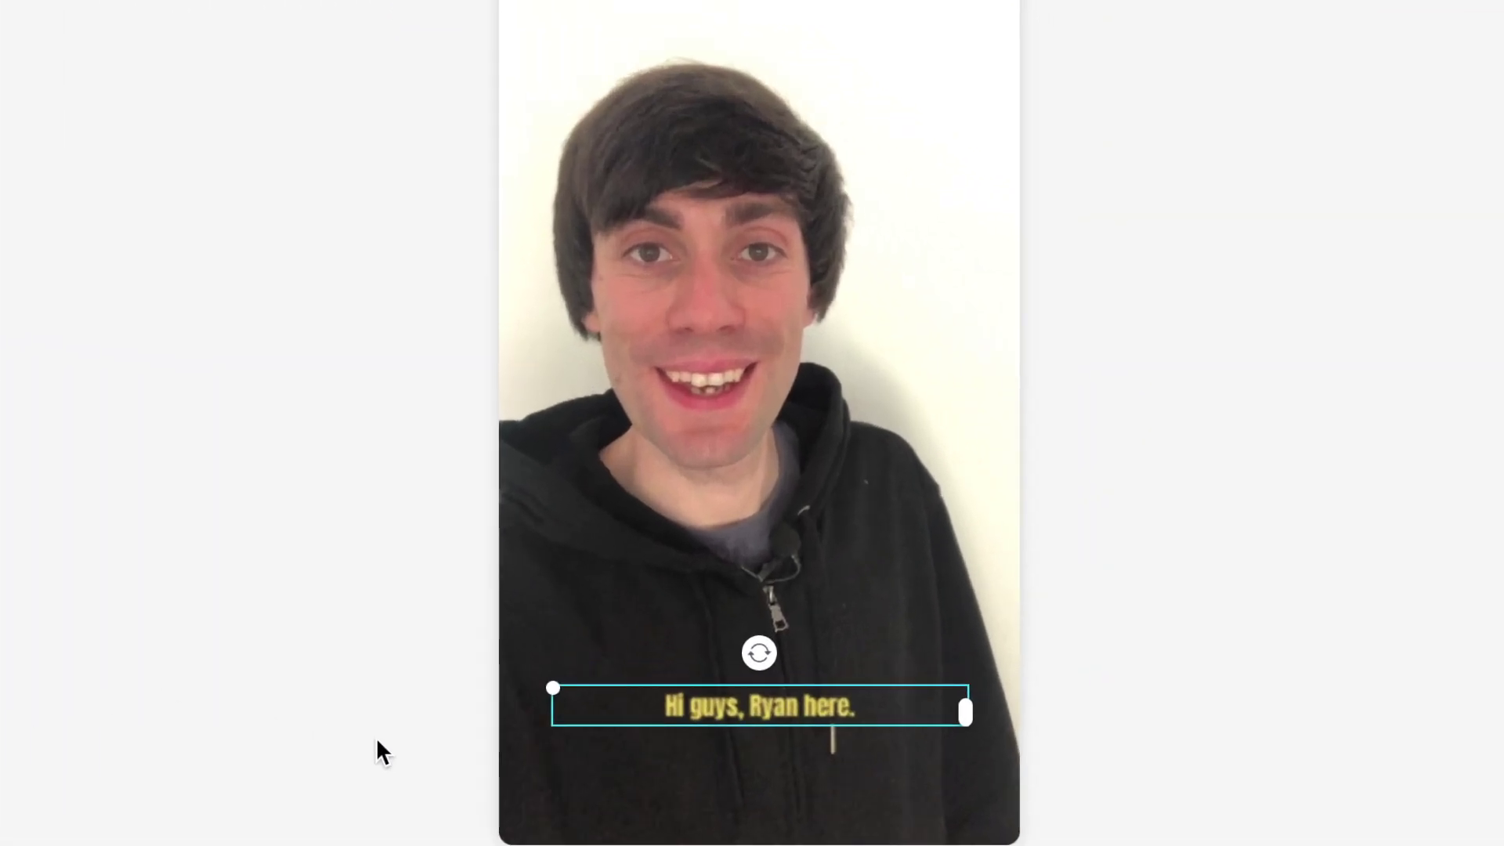
Reposition and resize the subtitle box so the text wraps near the video's bottom.
mouse_move(772, 703)
mouse_down()
mouse_move(726, 631)
mouse_move(783, 473)
mouse_move(873, 376)
mouse_move(755, 17)
mouse_move(686, 176)
mouse_move(765, 685)
mouse_up()
drag(553, 693, 541, 665)
drag(740, 697, 756, 699)
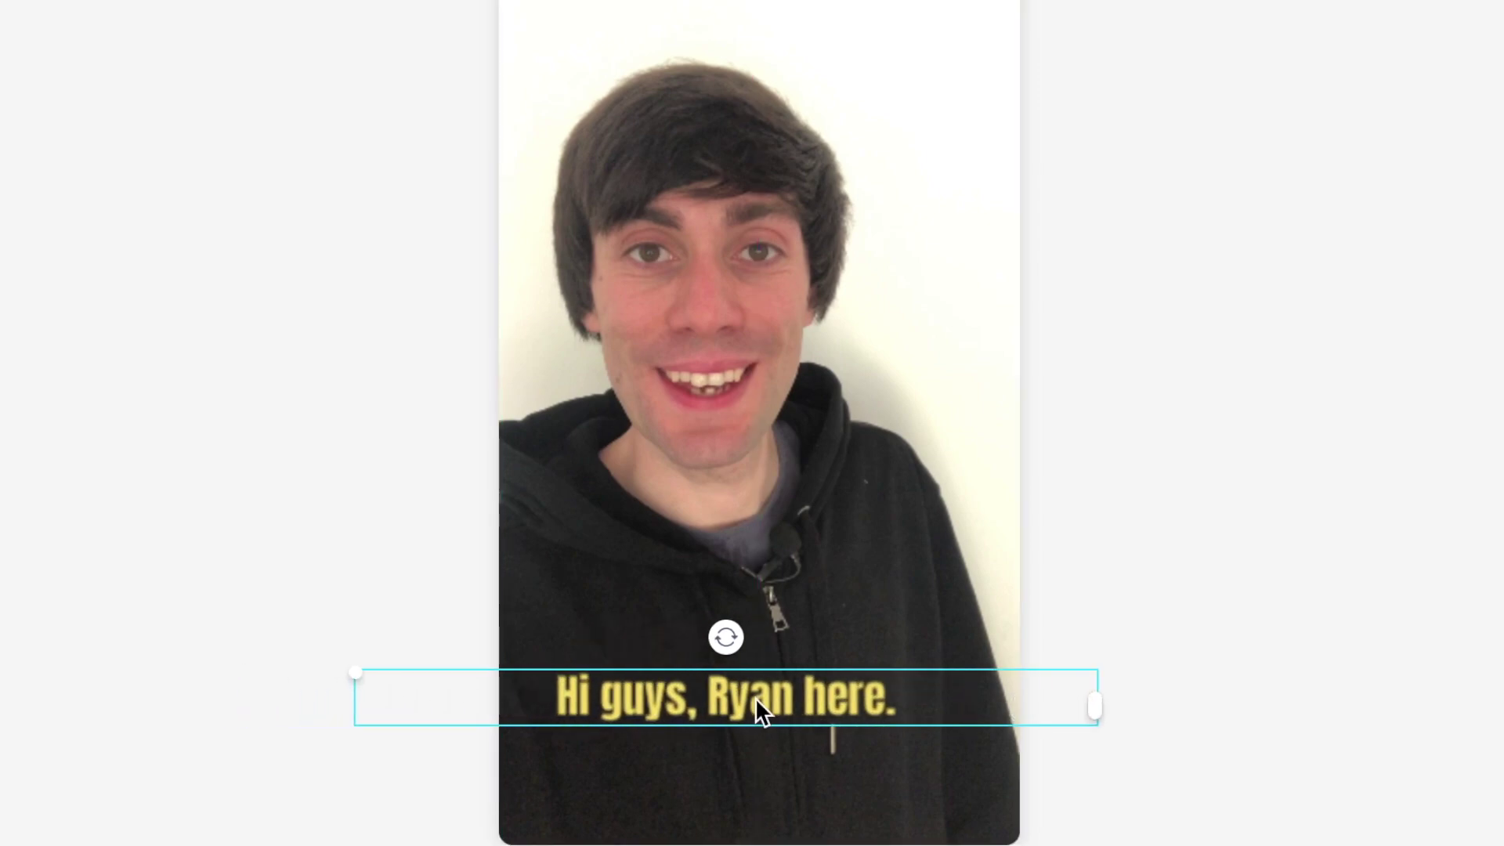
drag(357, 672, 635, 673)
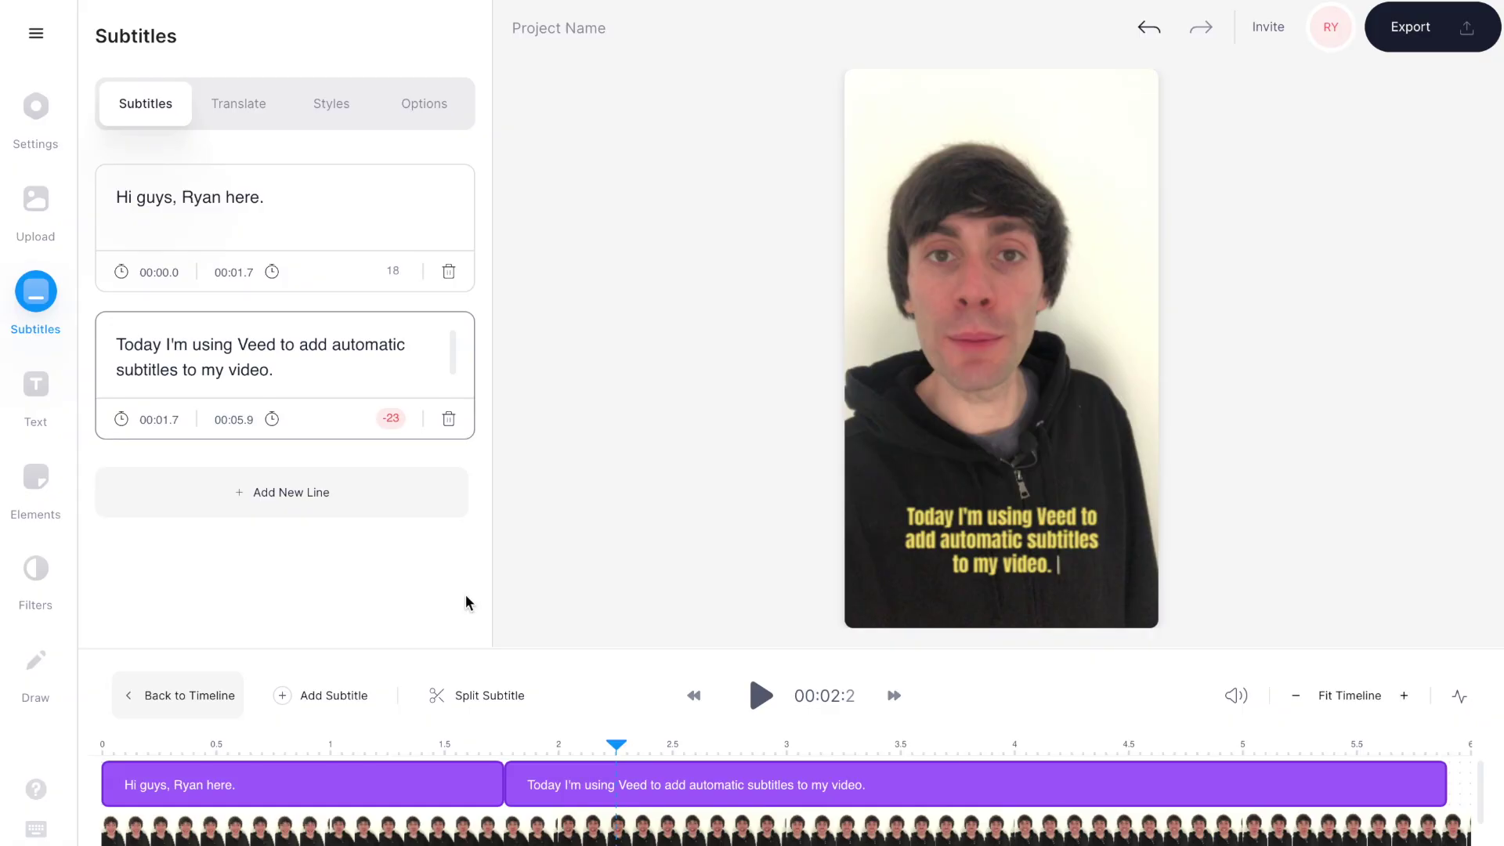
Download the subtitles as a .SRT file from the Options settings.
click(437, 101)
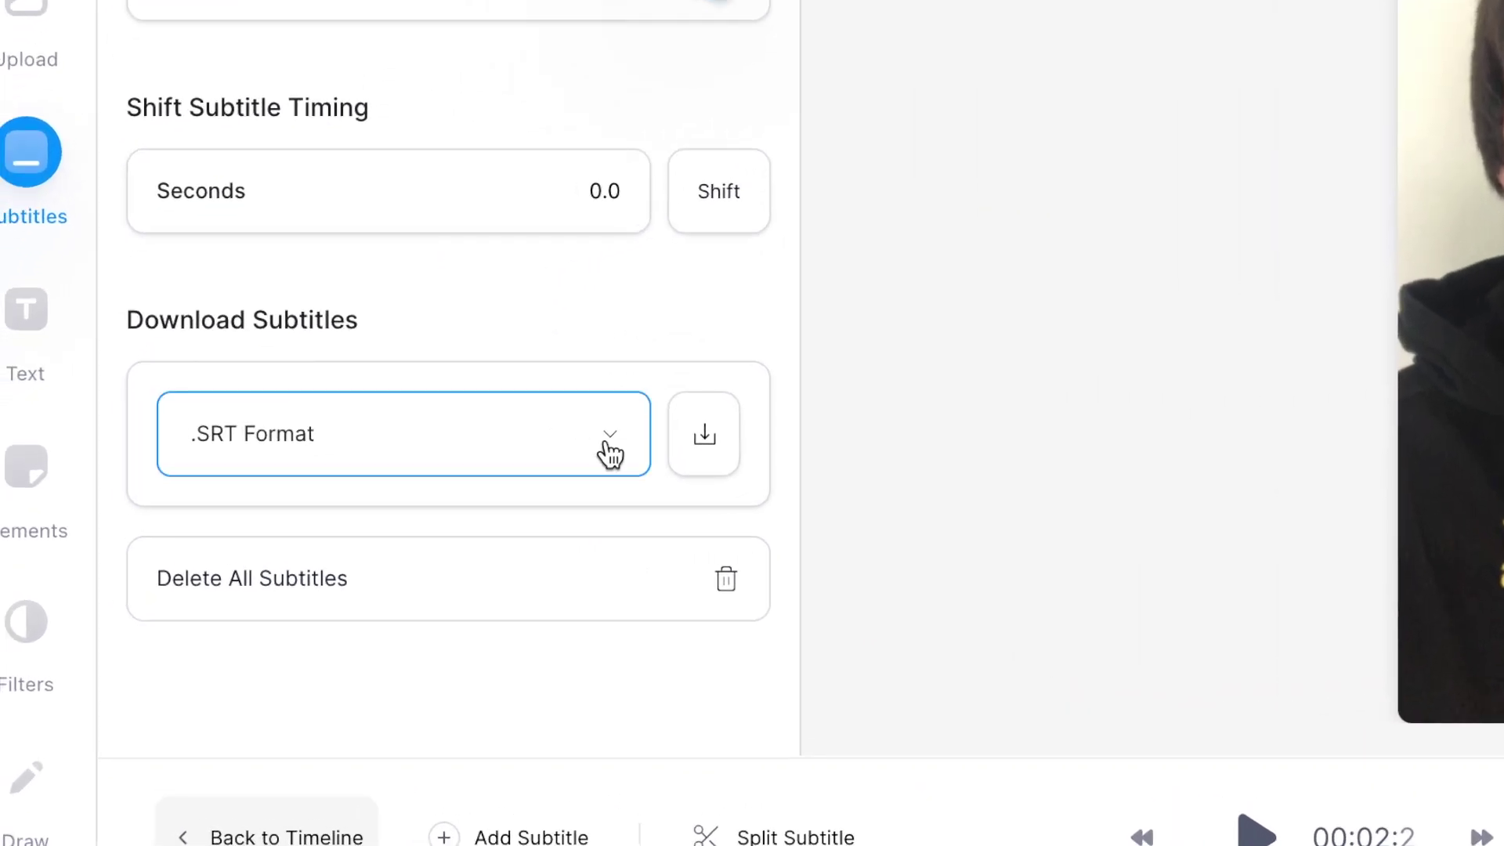
click(611, 455)
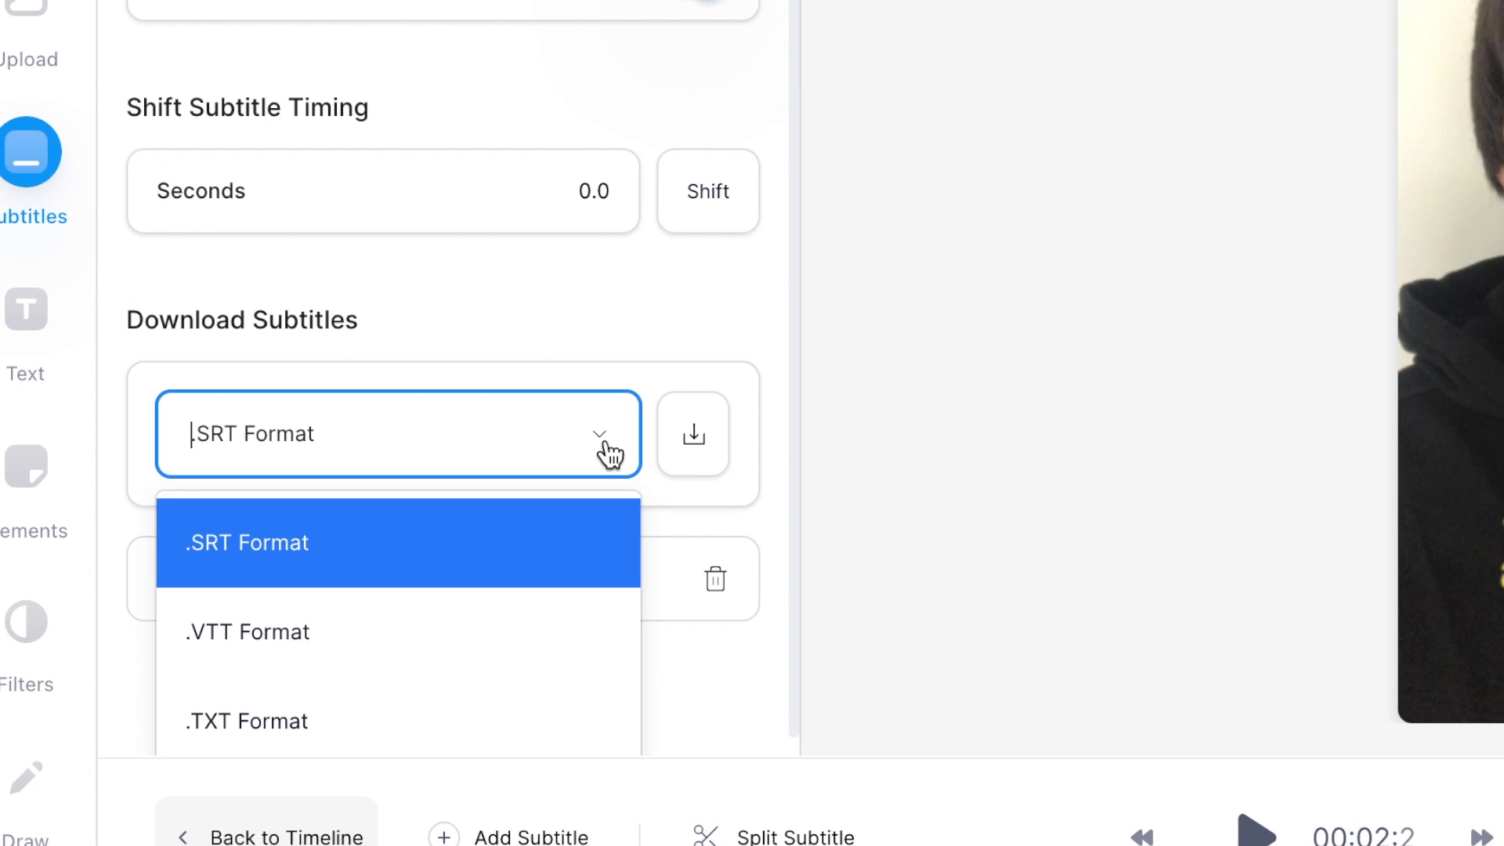
click(514, 537)
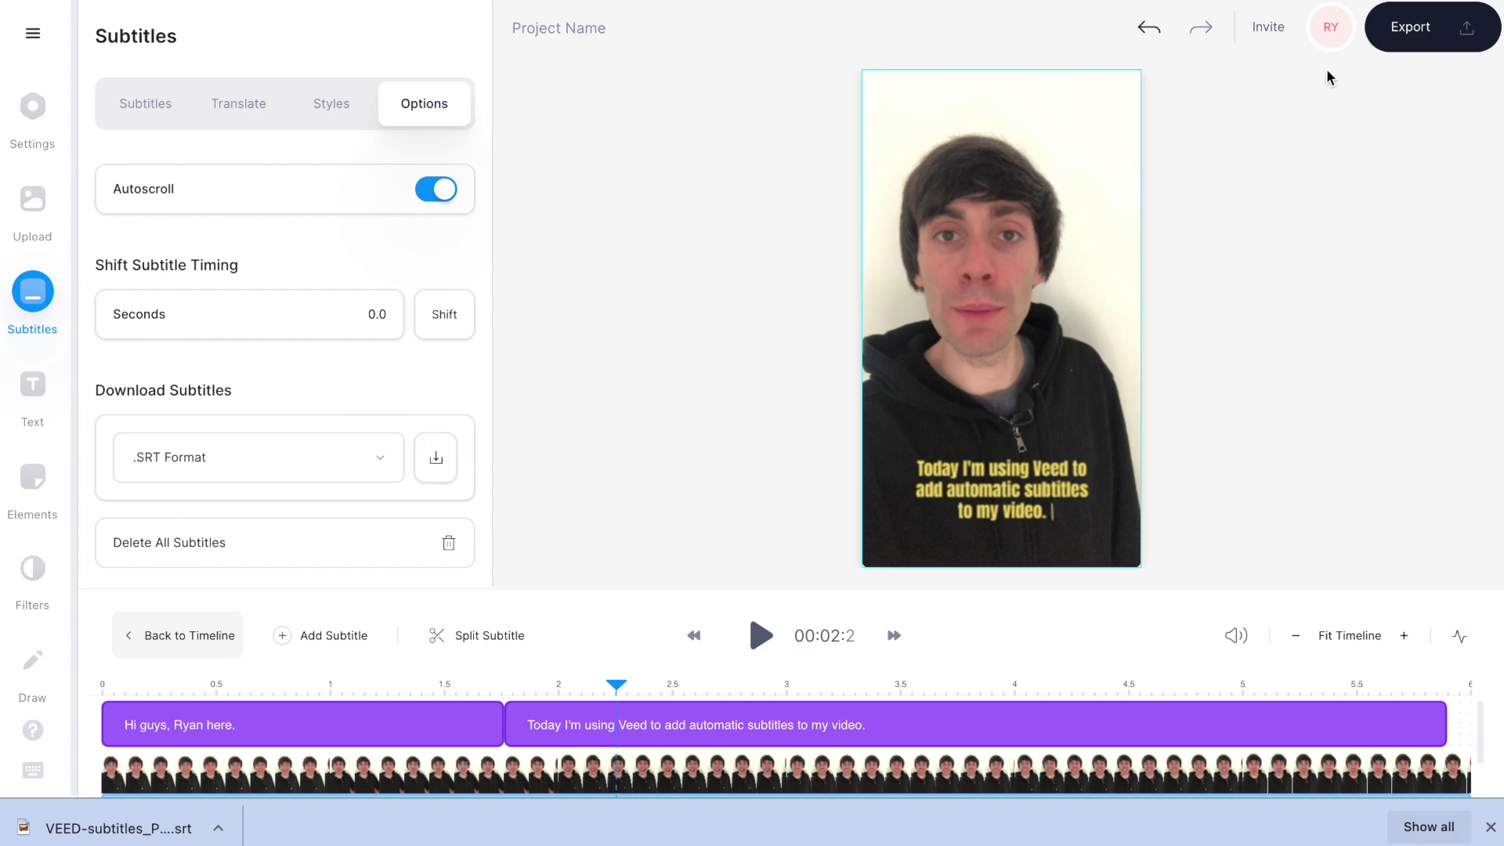
Export the video in HD with burned-in subtitles and play the result.
click(1426, 28)
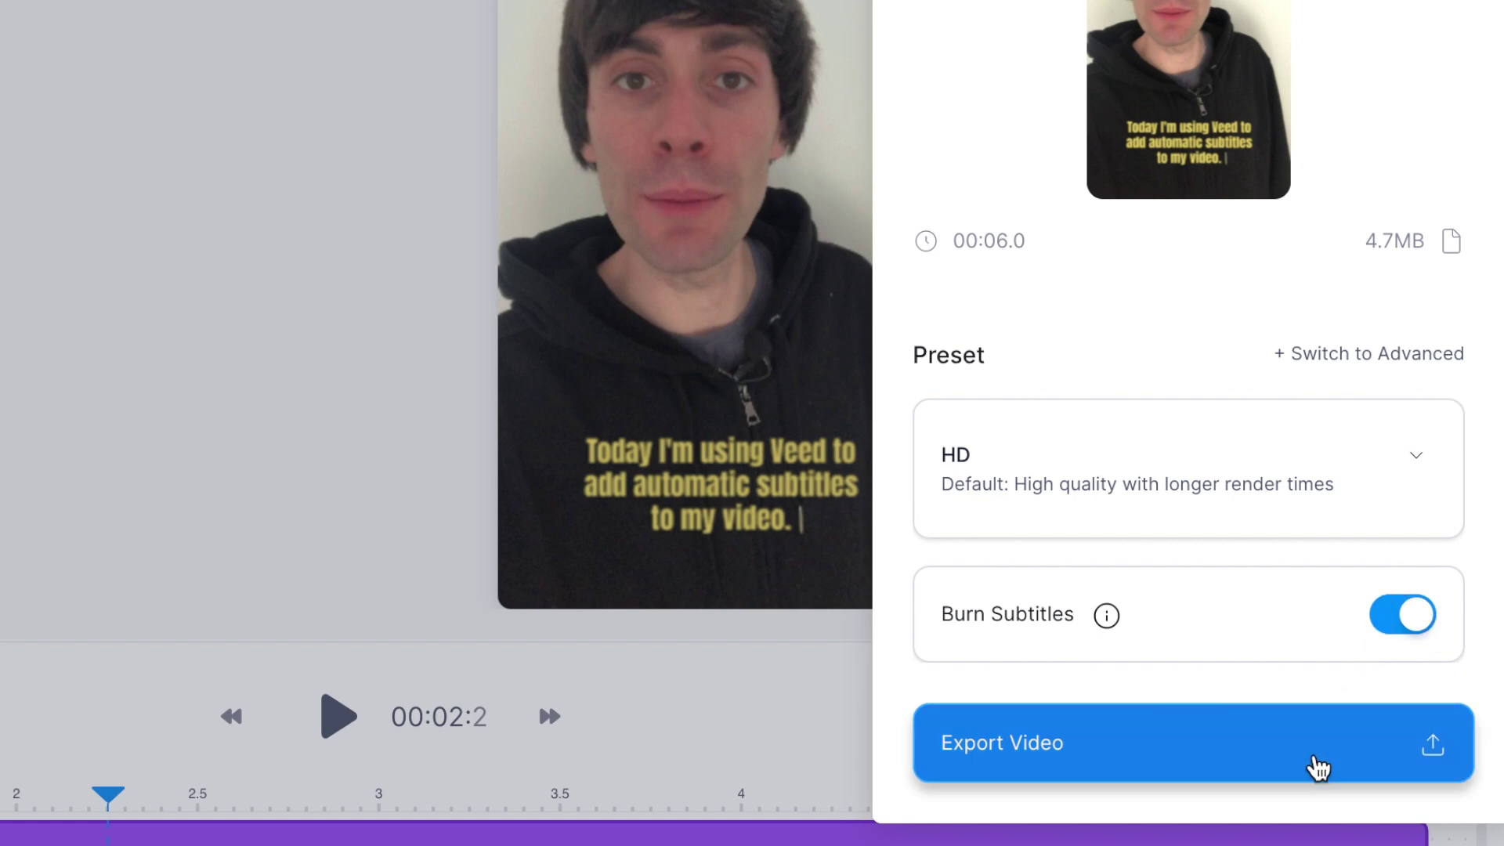
click(1316, 765)
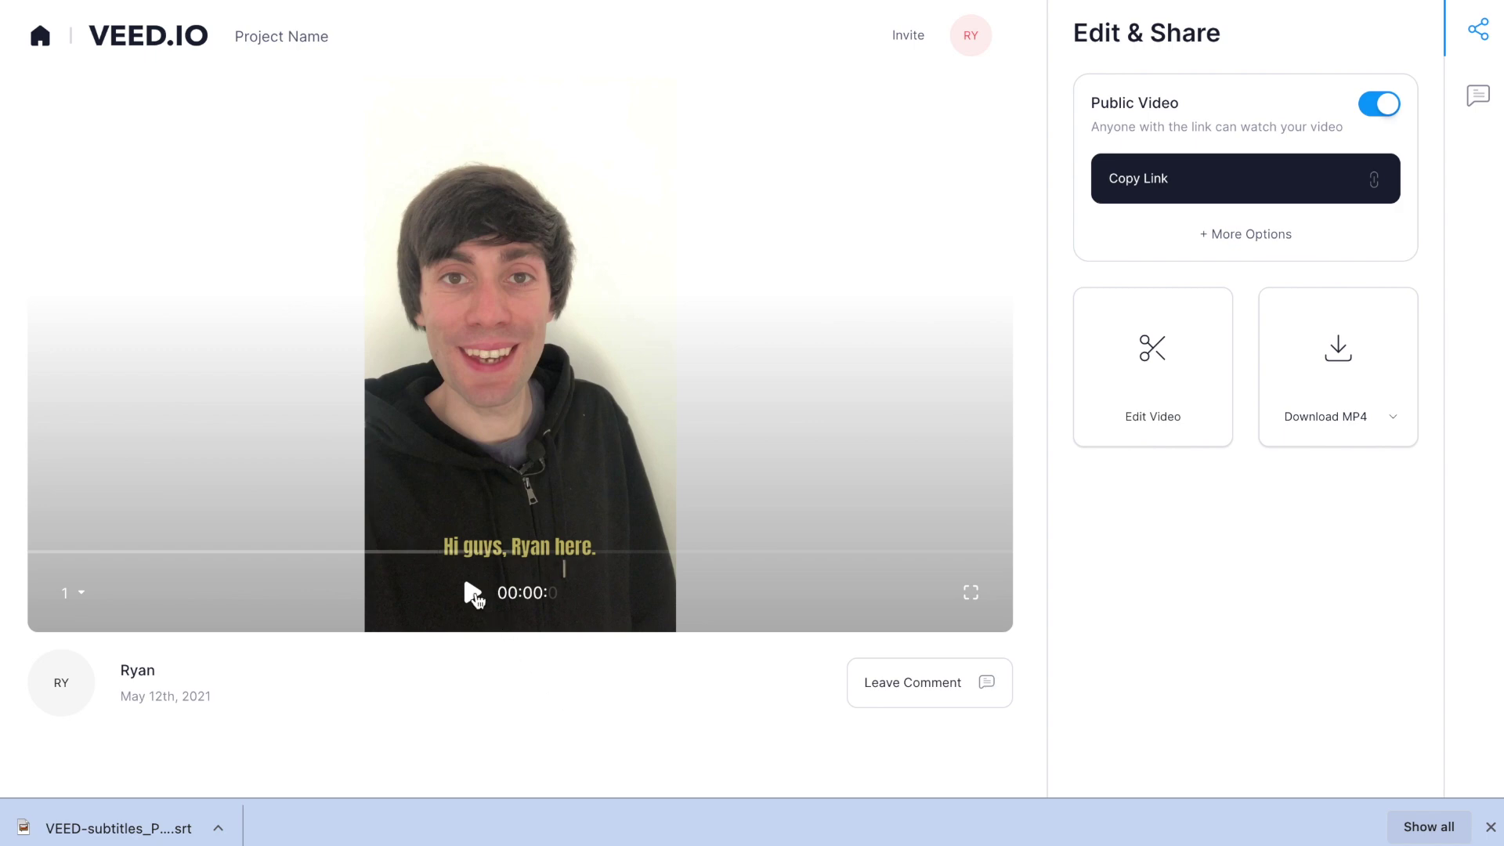
click(473, 592)
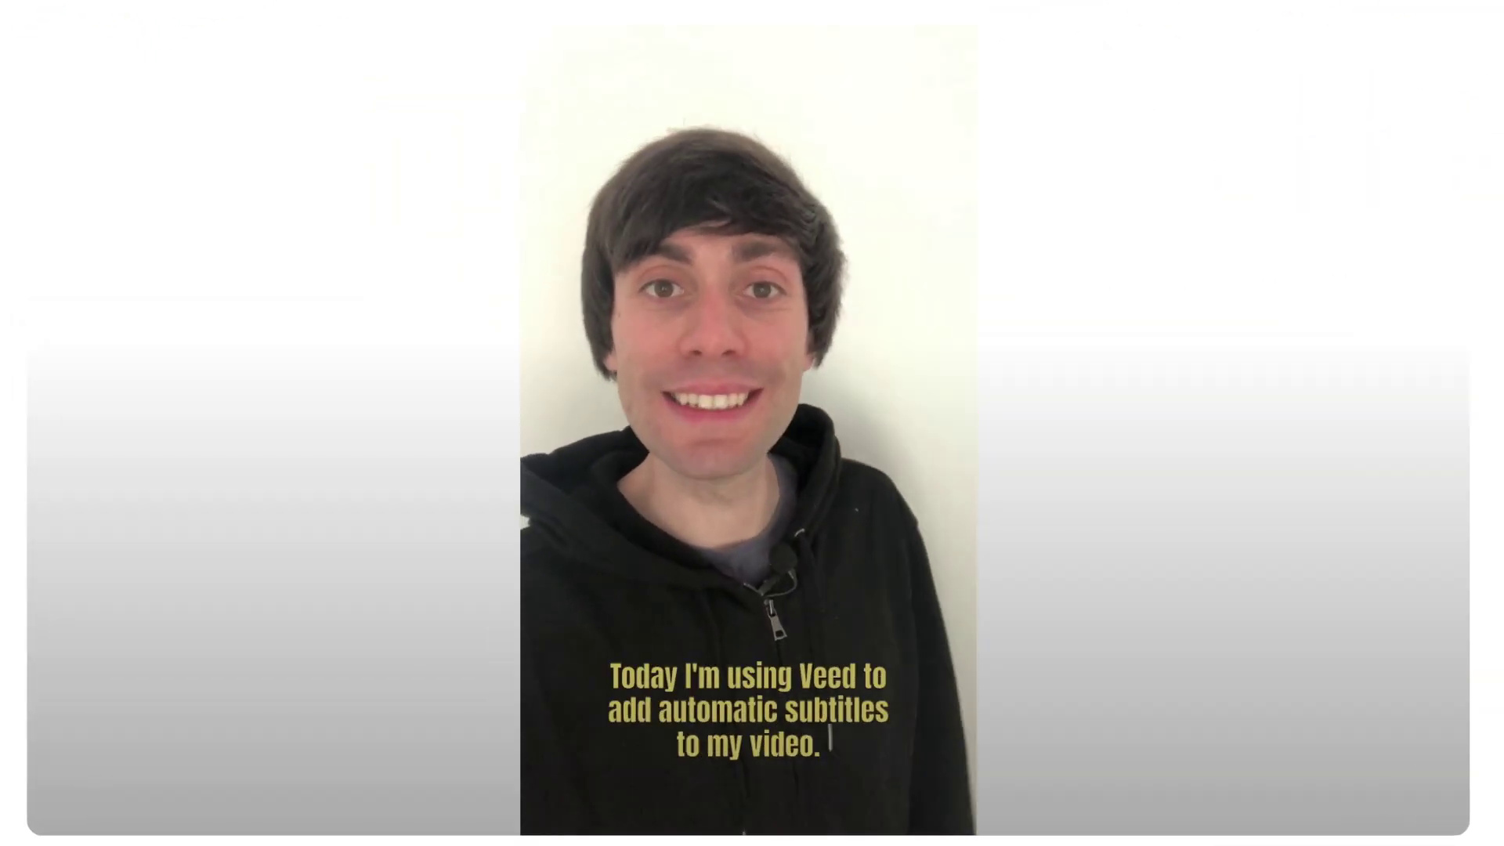